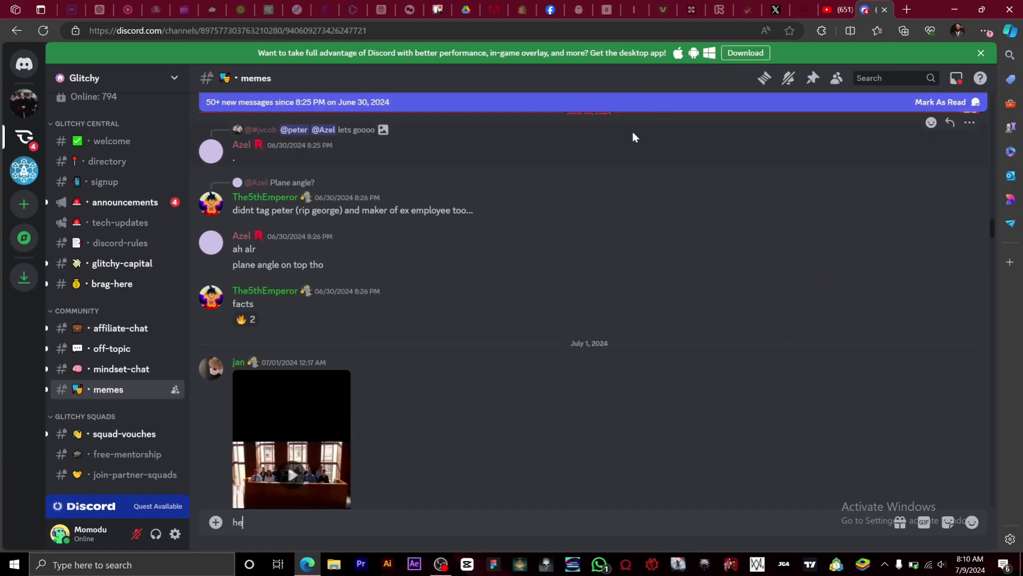
- Send a 'hey hey' message in the #memes channel
scroll(411, 252, down, 1)
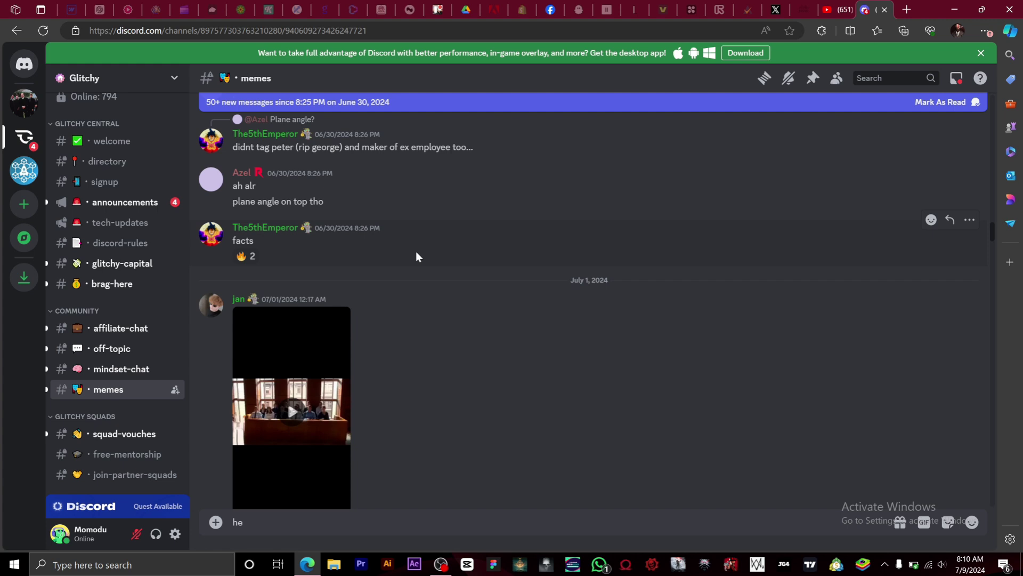
scroll(418, 257, down, 1)
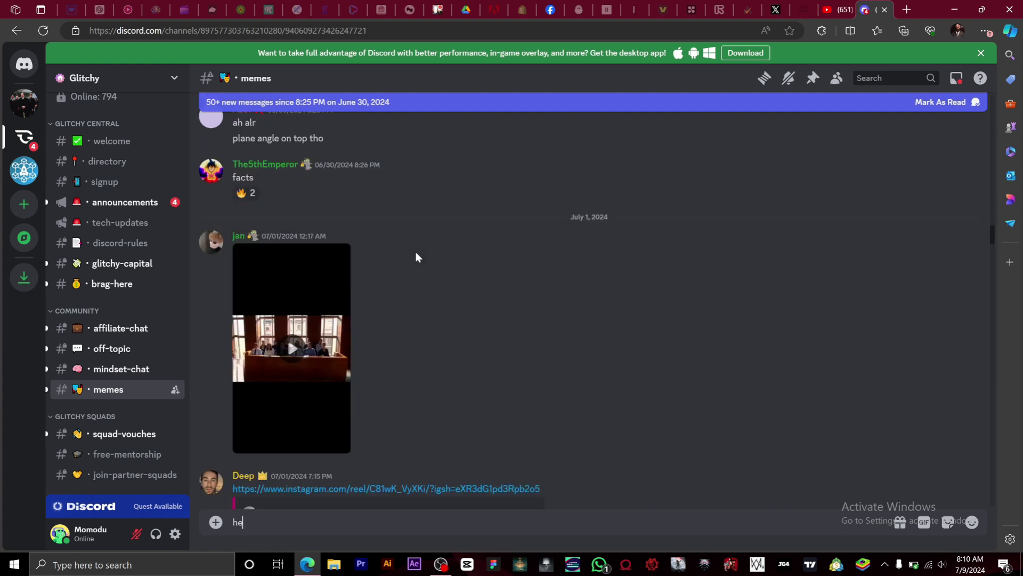
text(y)
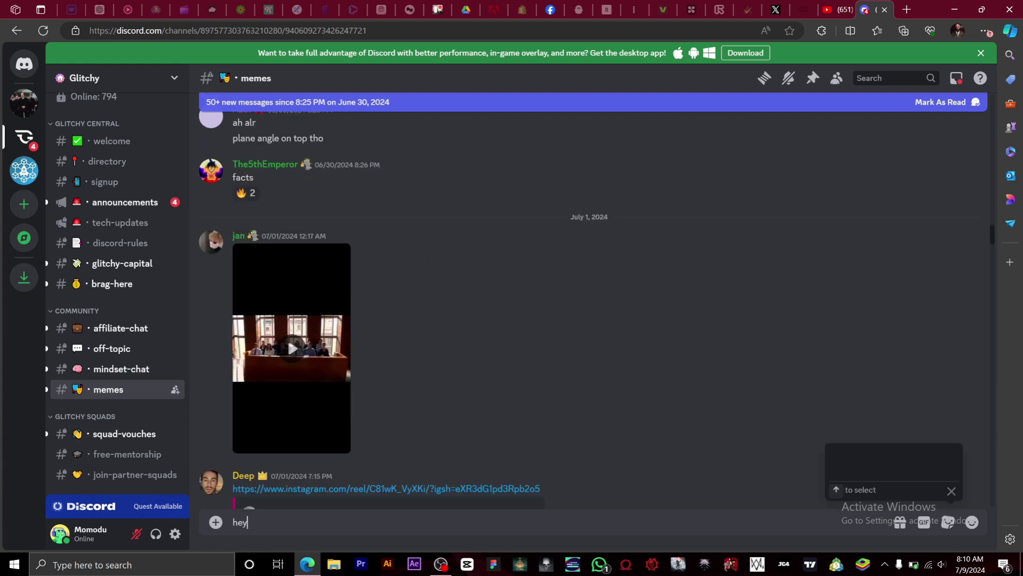
text( hey)
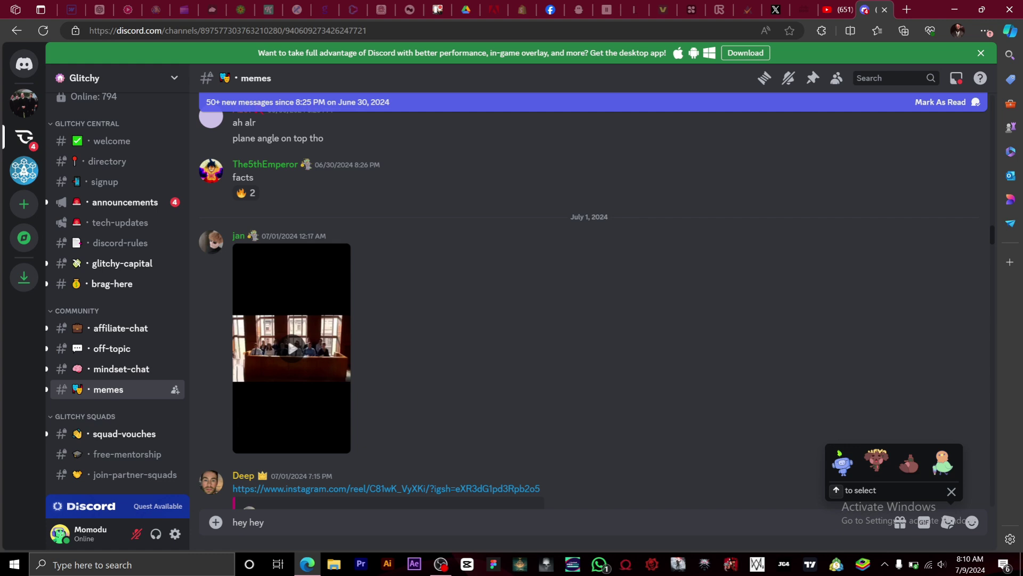
key(Return)
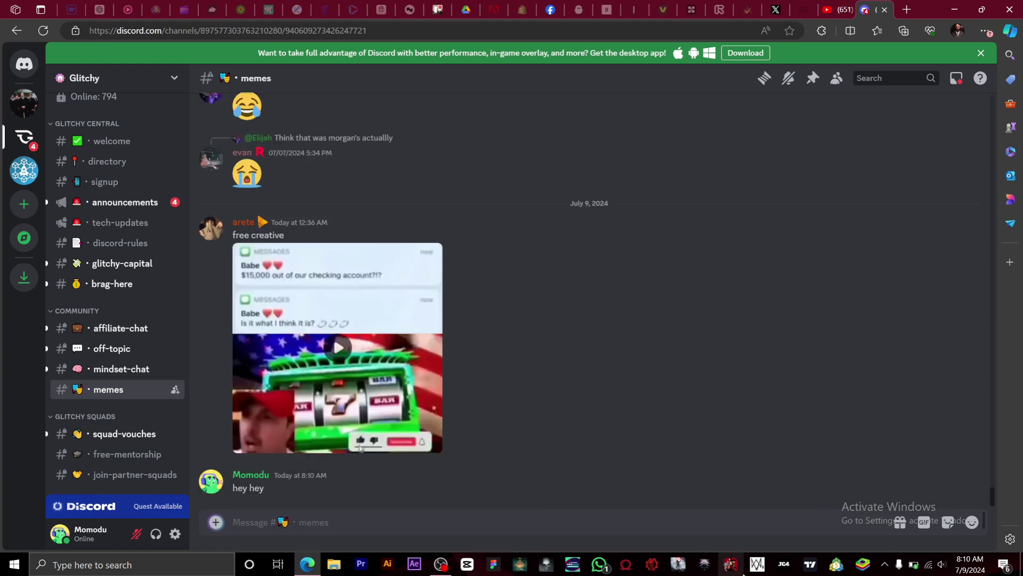
- Request deletion of the 'hey hey' message with the Delete key
right_click(974, 472)
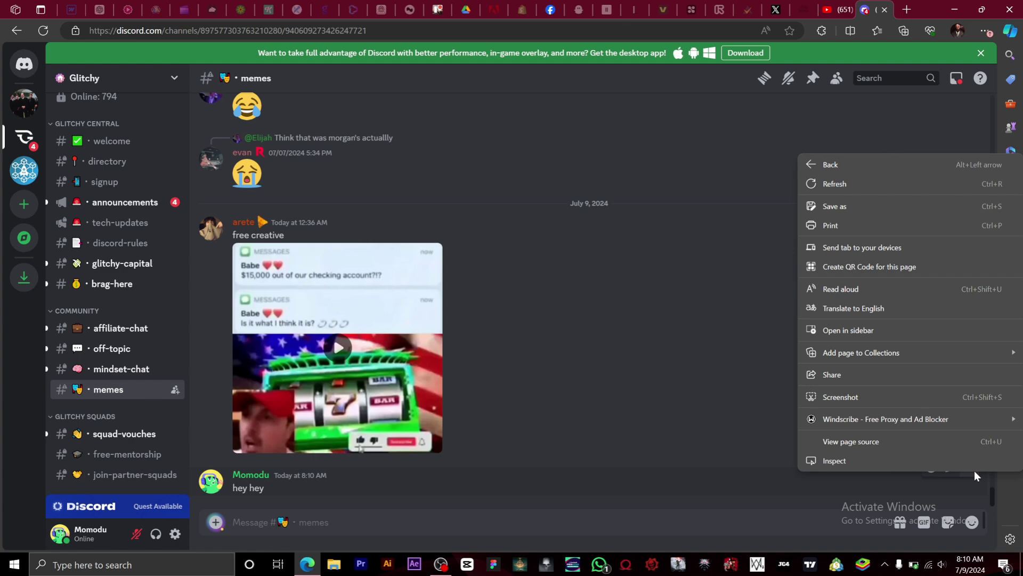
click(905, 529)
key(Delete)
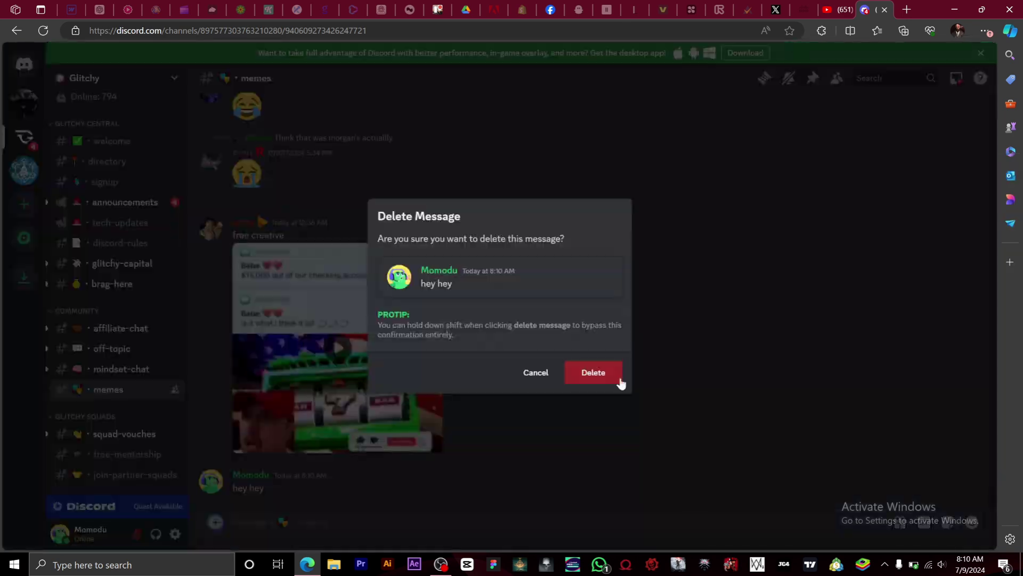
- Confirm deleting the 'hey hey' message and open a new Edge tab
click(618, 380)
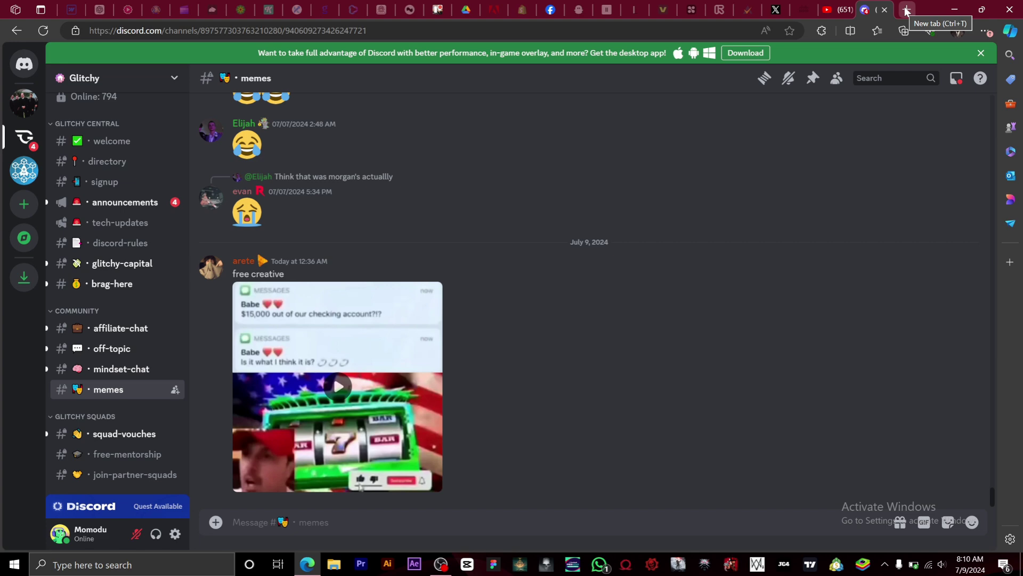
click(906, 9)
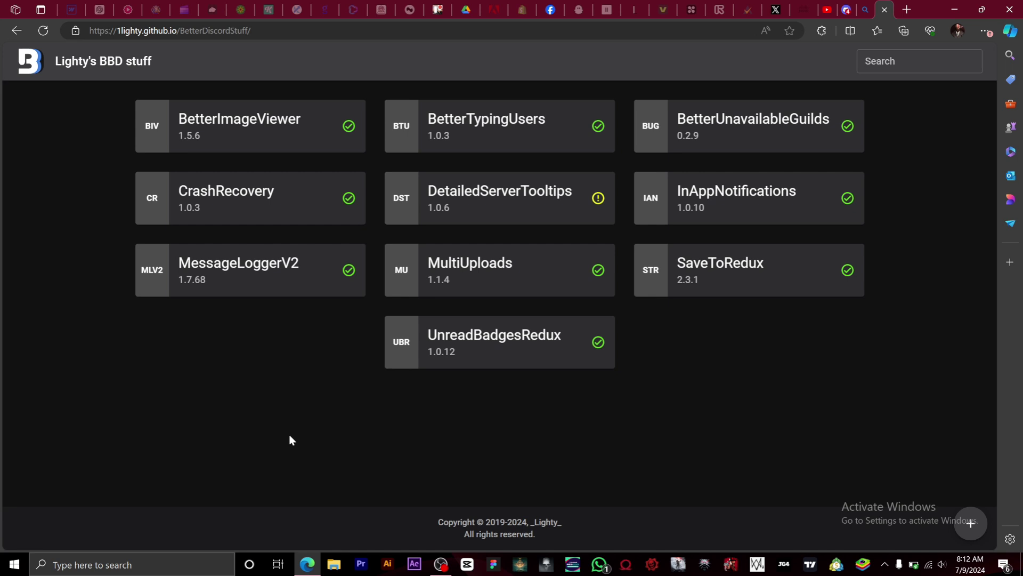
- Open the MessageLoggerV2 card on Lighty's page and download the plugin file
click(288, 274)
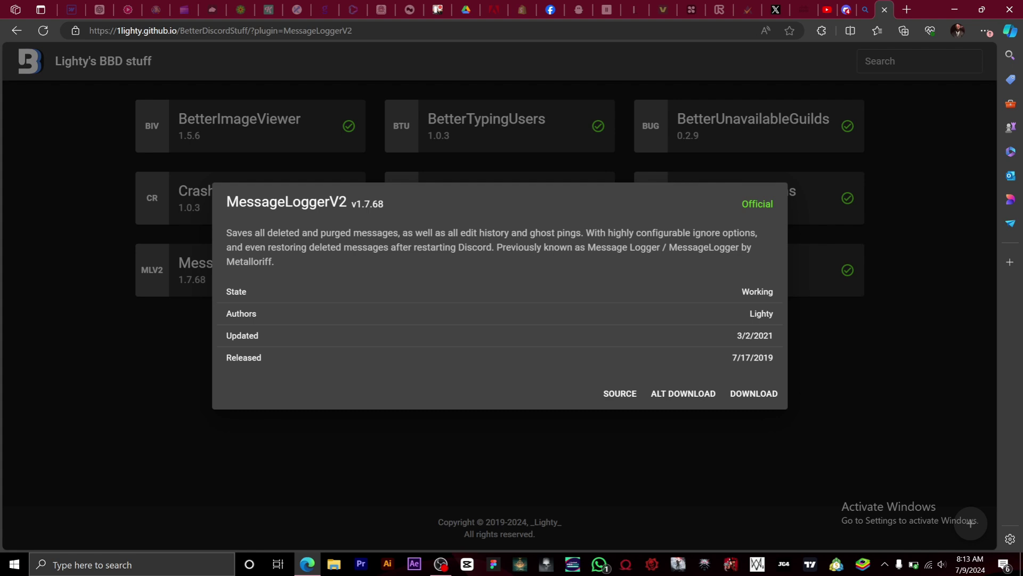
click(754, 393)
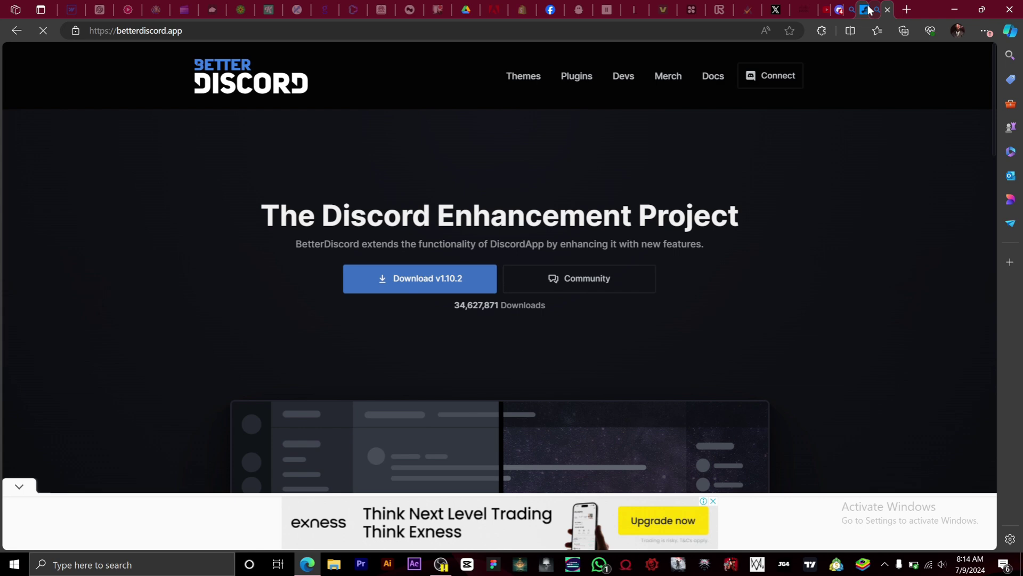
- Run BetterDiscord-Windows.exe from Edge's Downloads list
click(986, 31)
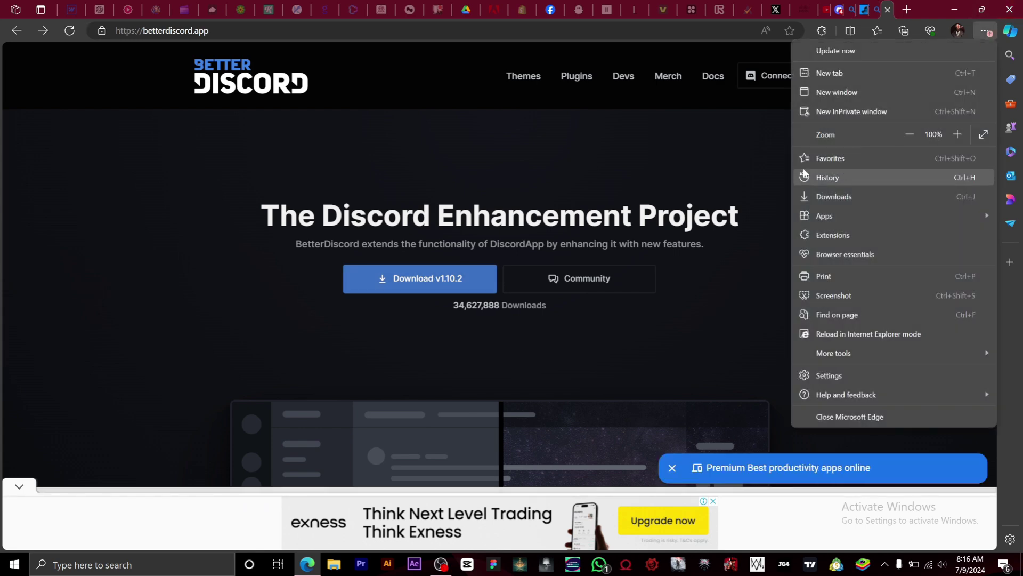
click(845, 196)
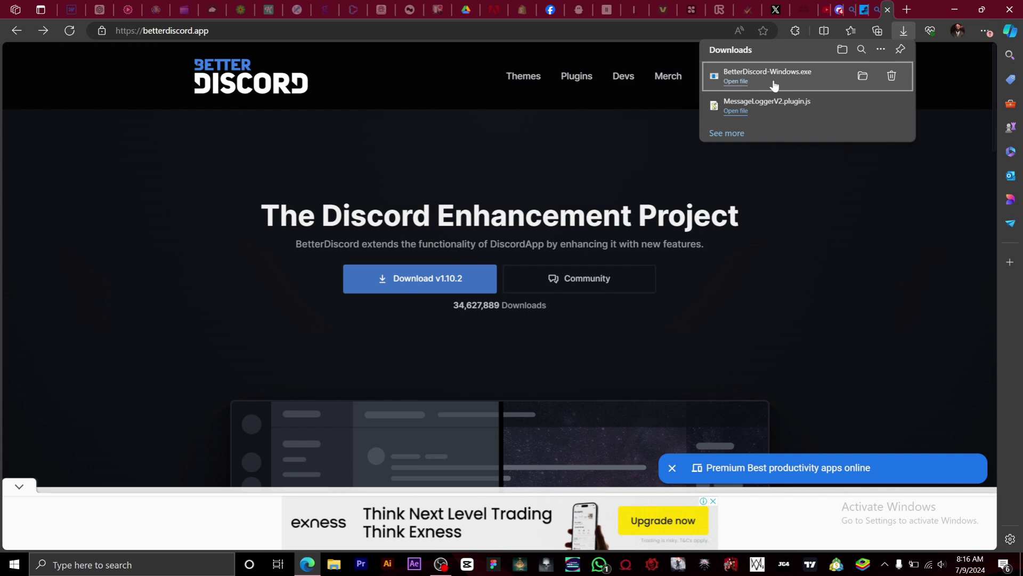
click(736, 81)
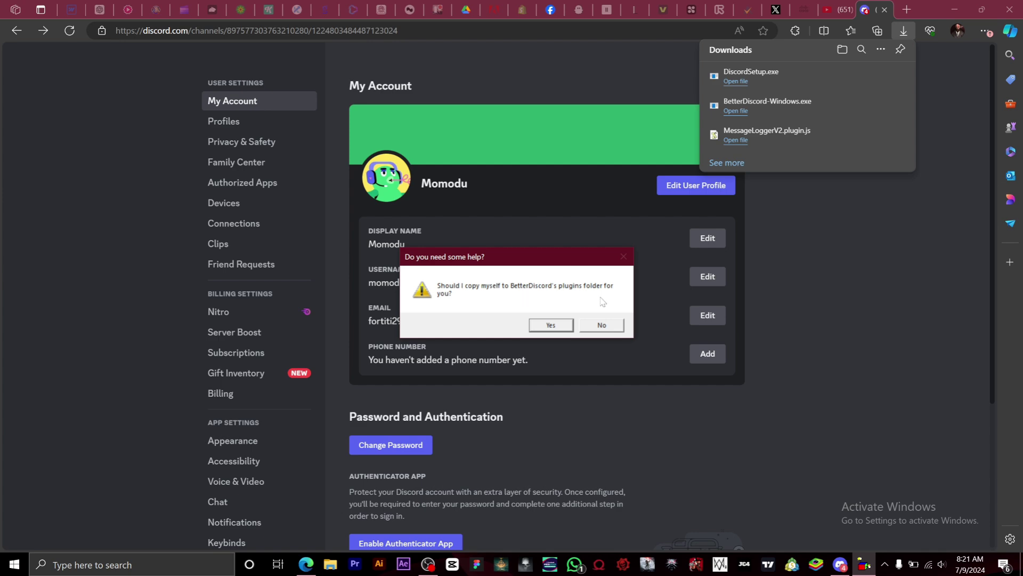
- Let MessageLoggerV2 copy itself into BetterDiscord's plugins folder and dismiss the success message
click(557, 329)
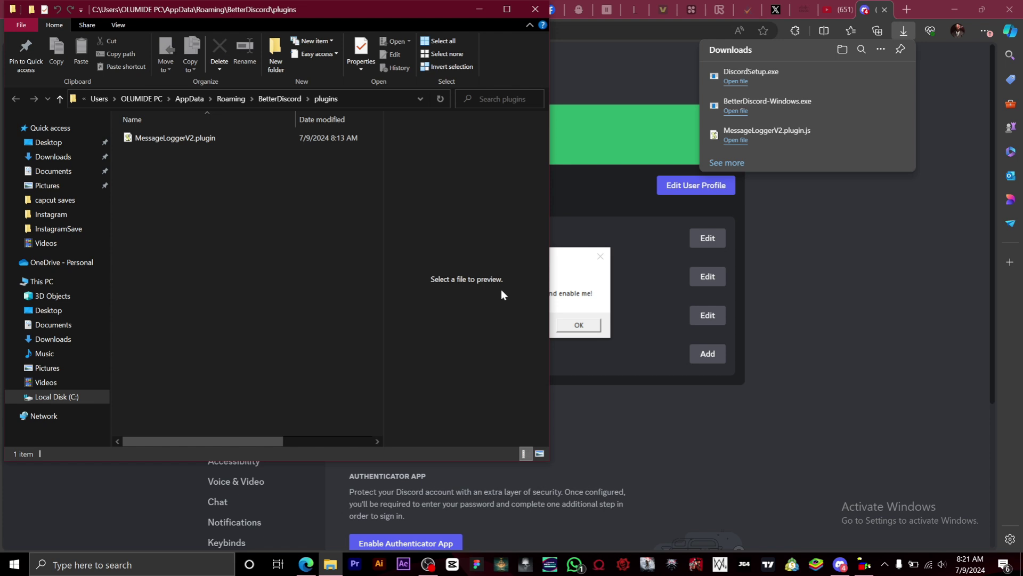
click(586, 284)
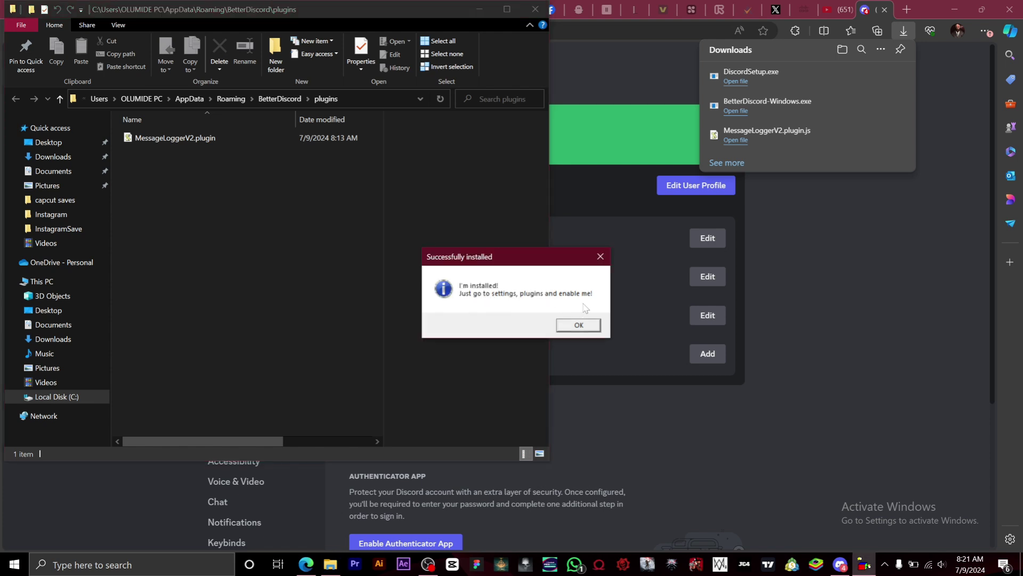
click(581, 326)
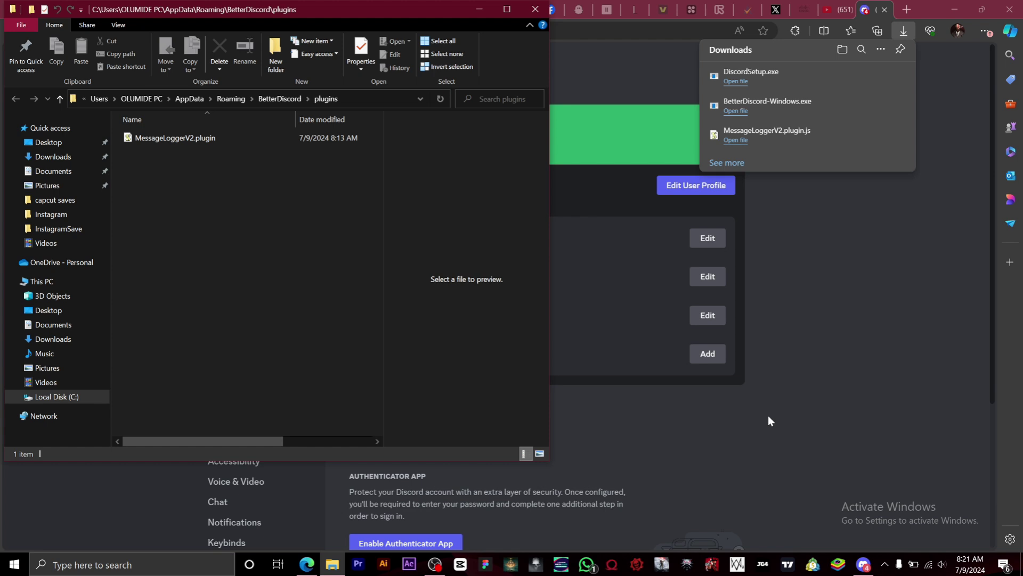
- Go to Discord's User Settings, BetterDiscord section, Plugins page listing MessageLoggerV2
mouse_move(864, 563)
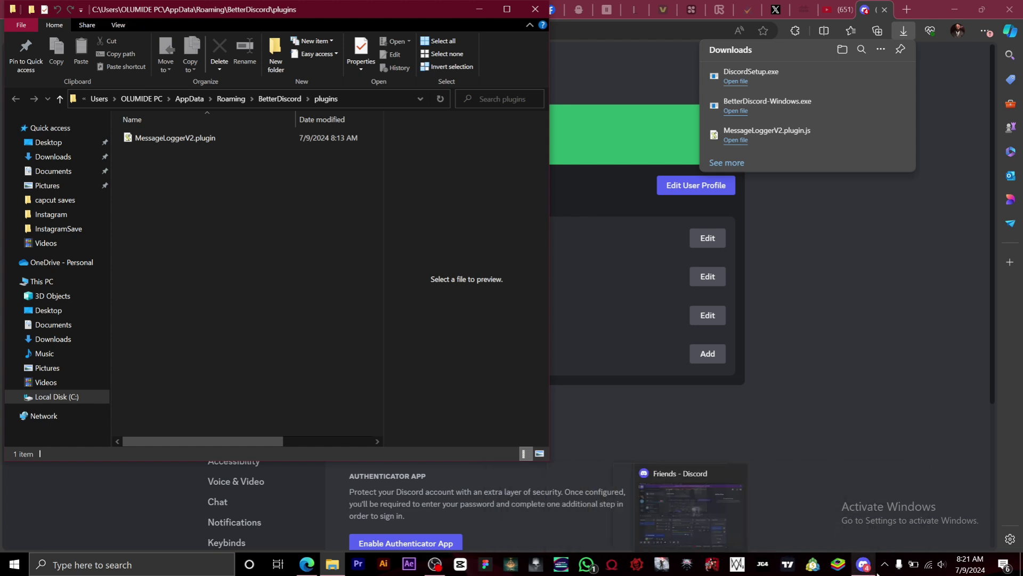
click(864, 511)
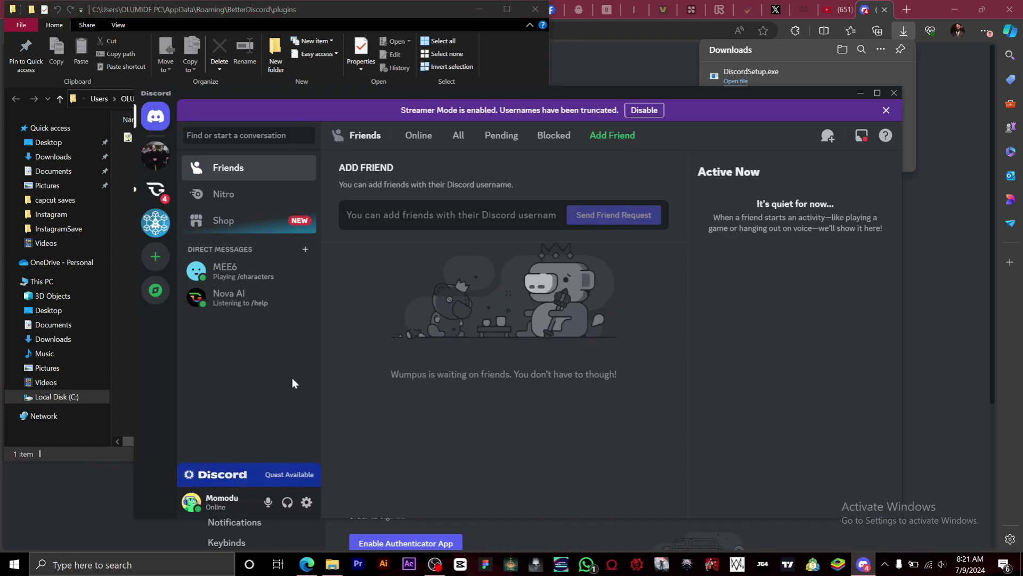
click(306, 504)
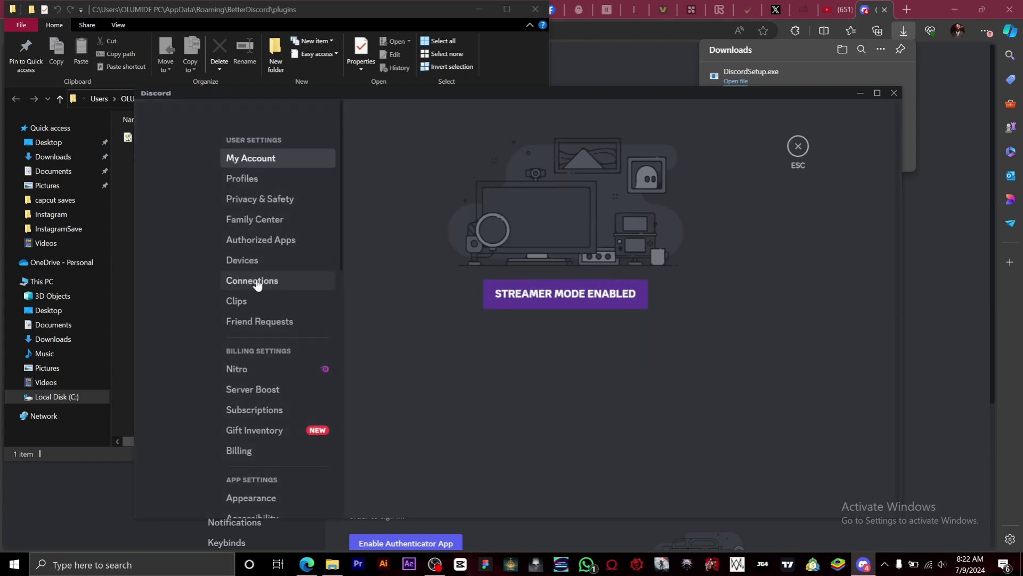
scroll(261, 300, down, 10)
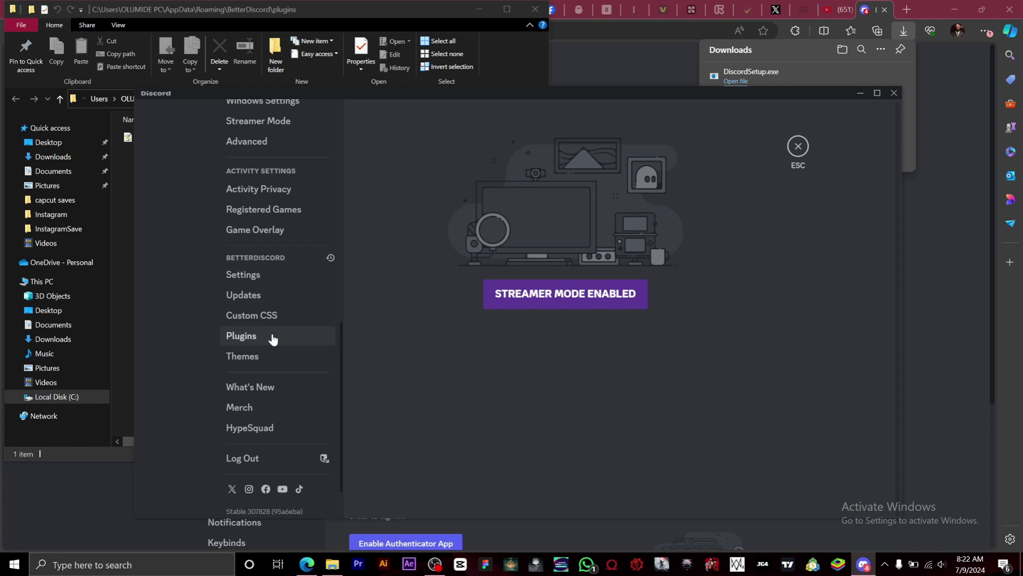
click(268, 337)
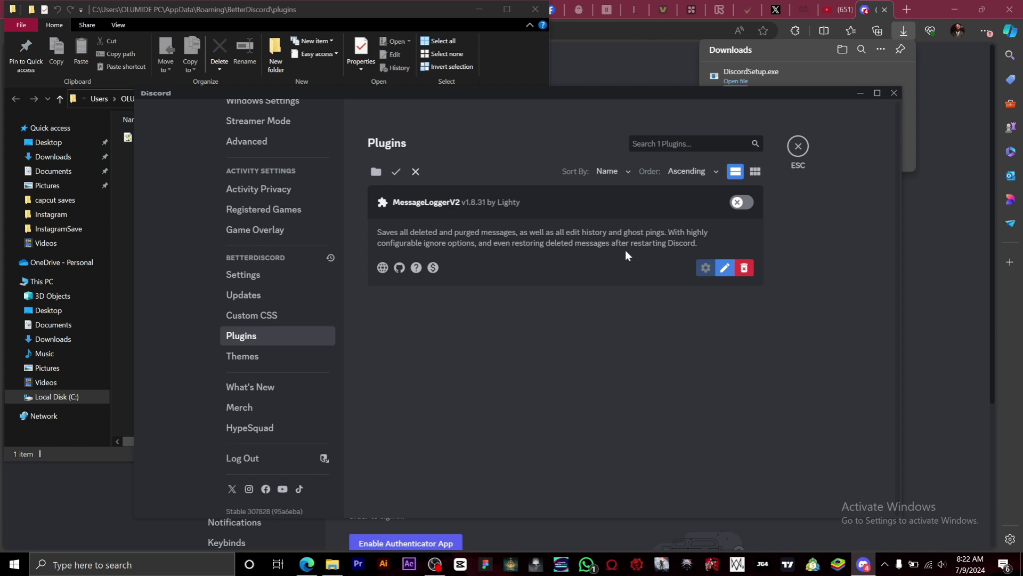
- Enable MessageLoggerV2, download XenoLib and ZeresPluginLibrary, and close the changelog and help pop-ups
click(742, 205)
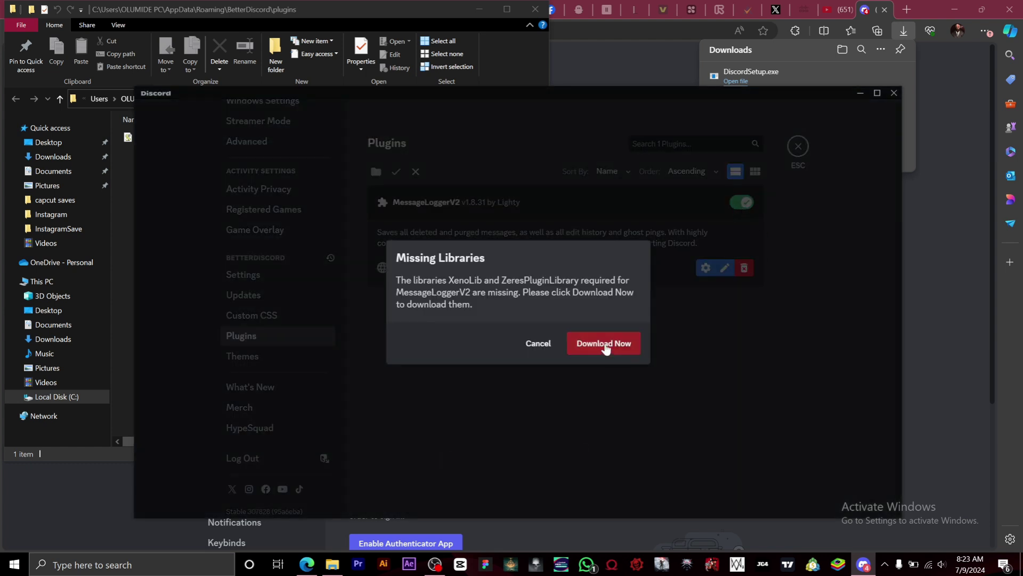
click(607, 347)
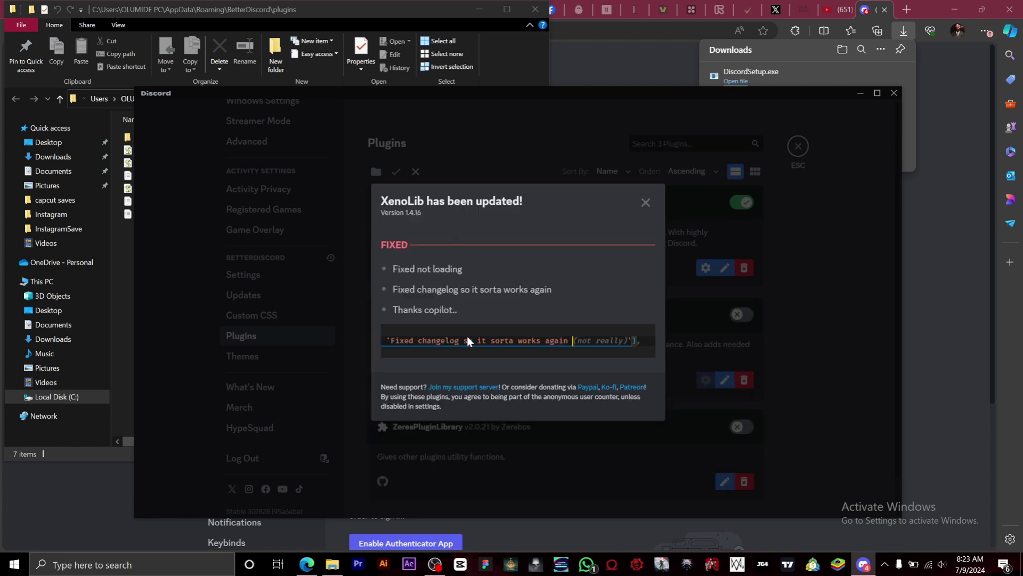
click(645, 203)
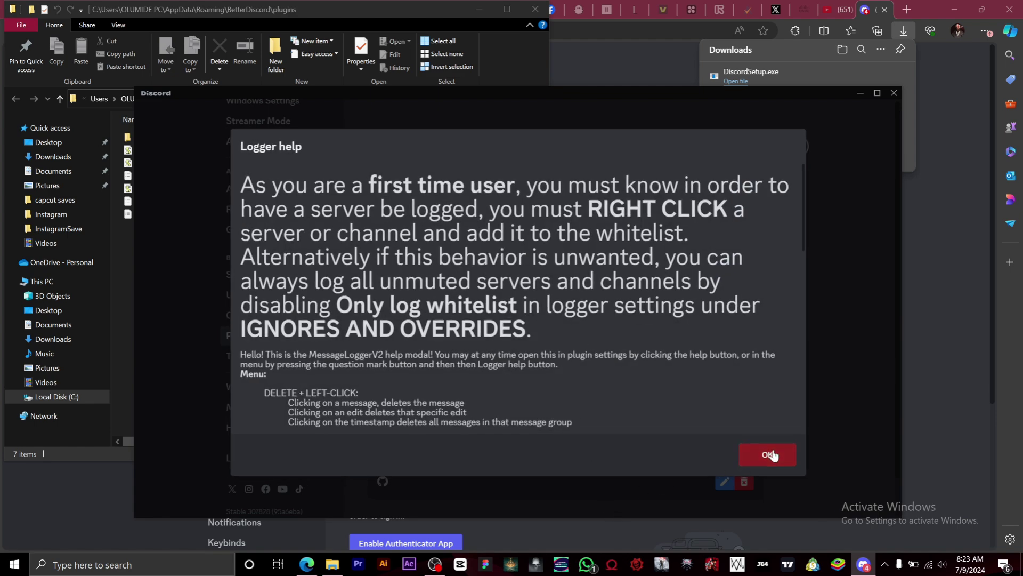
click(773, 454)
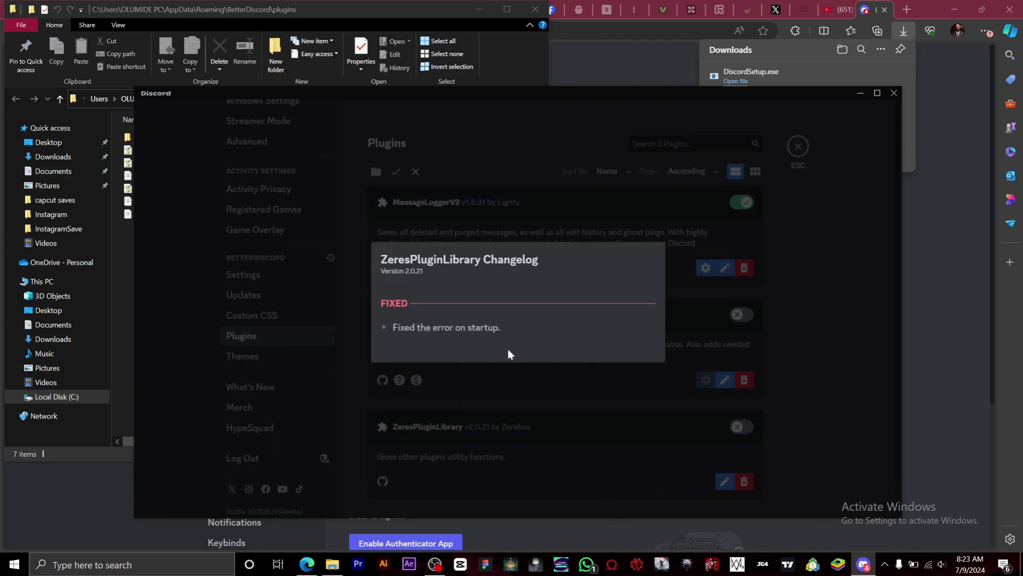
click(575, 397)
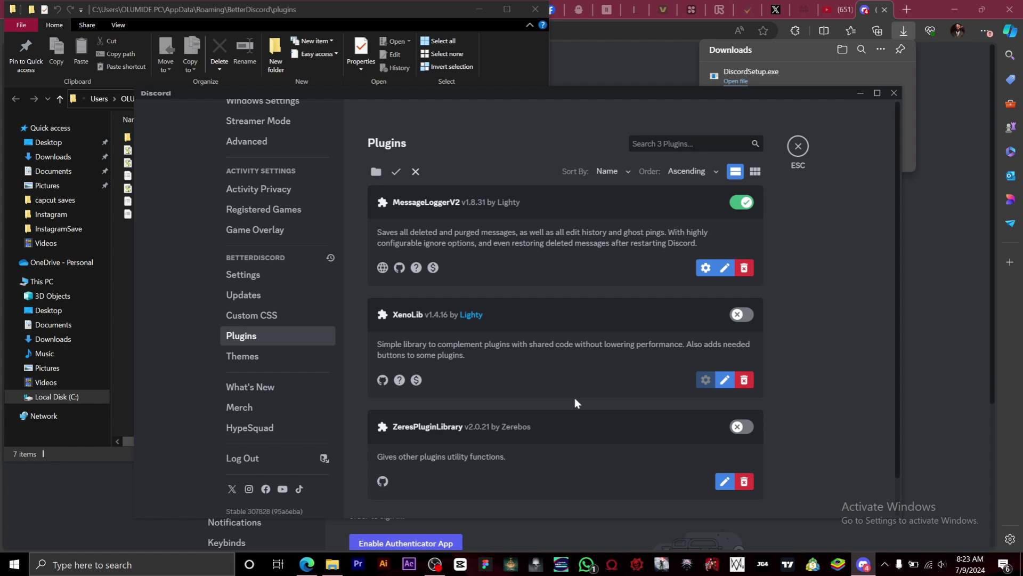
scroll(309, 324, up, 10)
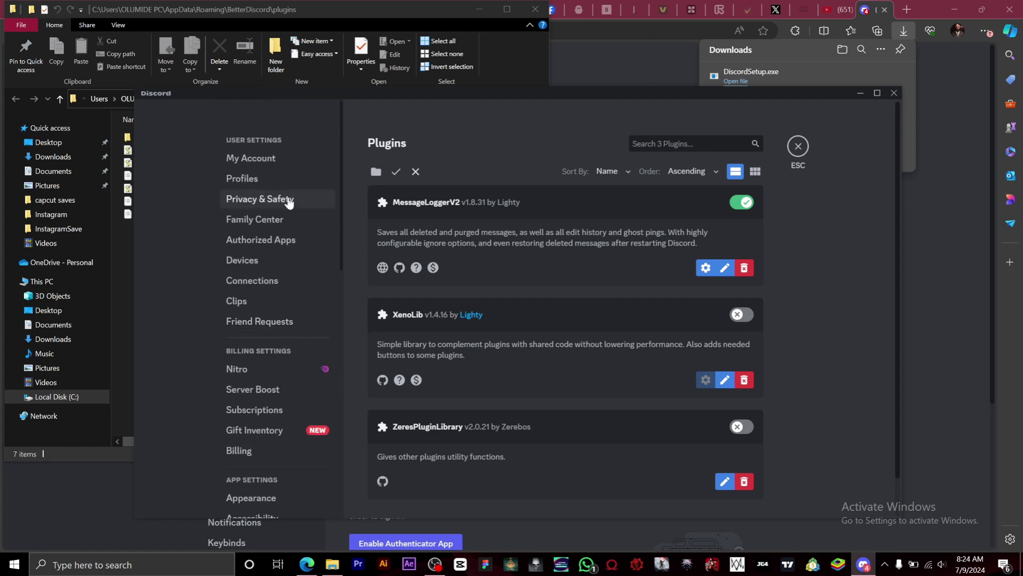
- Leave settings and send 'hey hey' in the MEE6 direct message
click(798, 148)
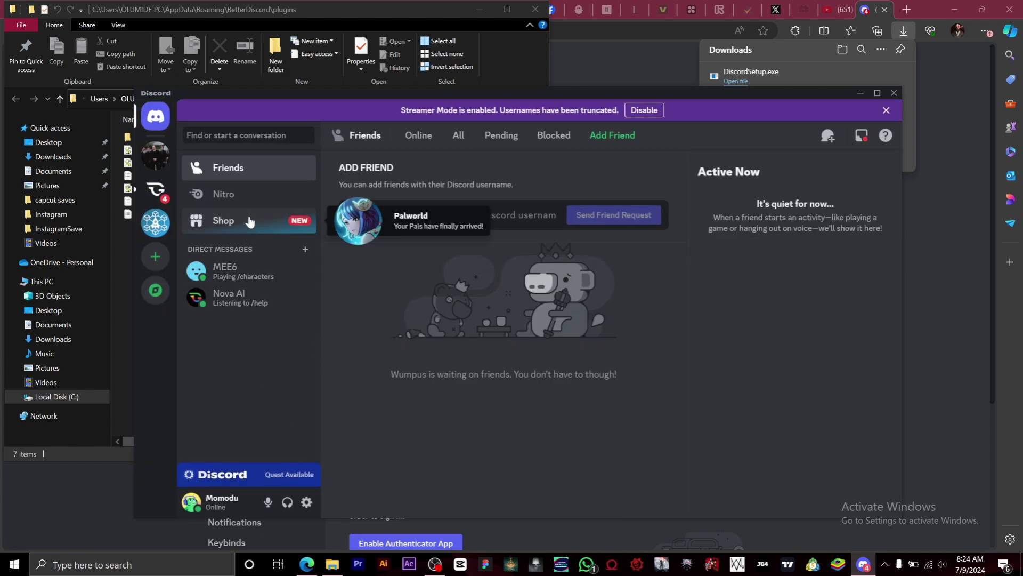
click(239, 282)
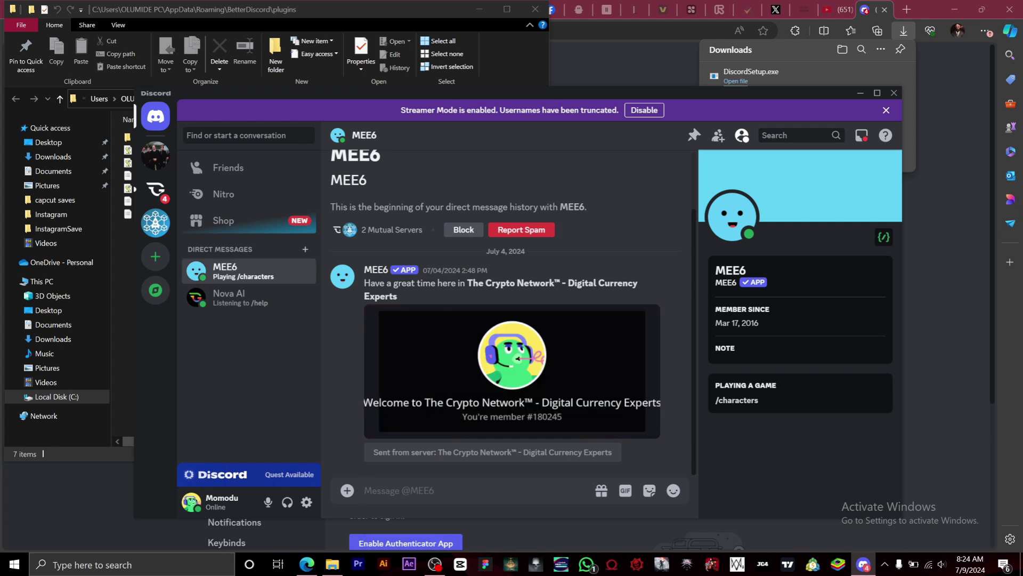
text(hey hey)
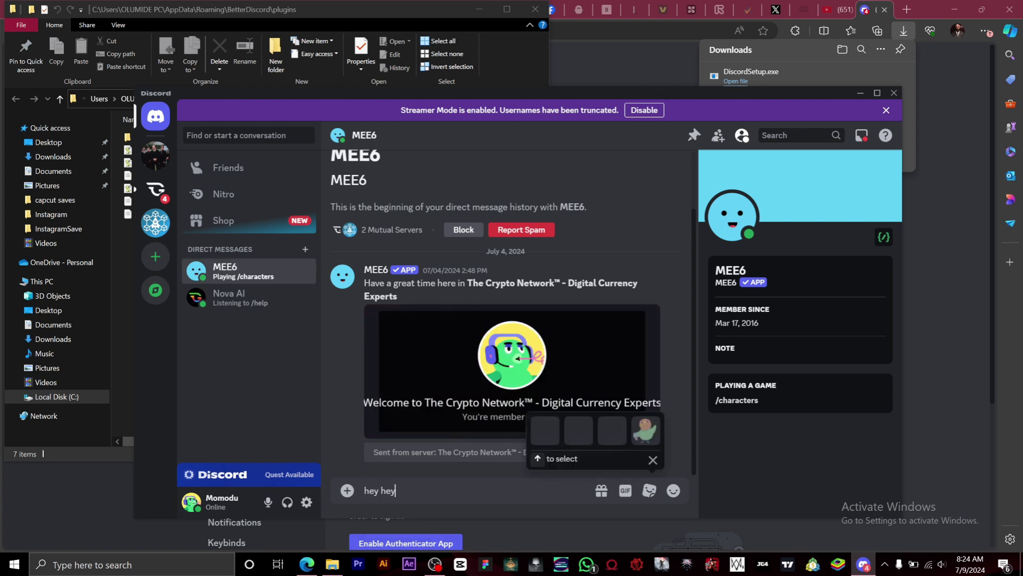
key(Return)
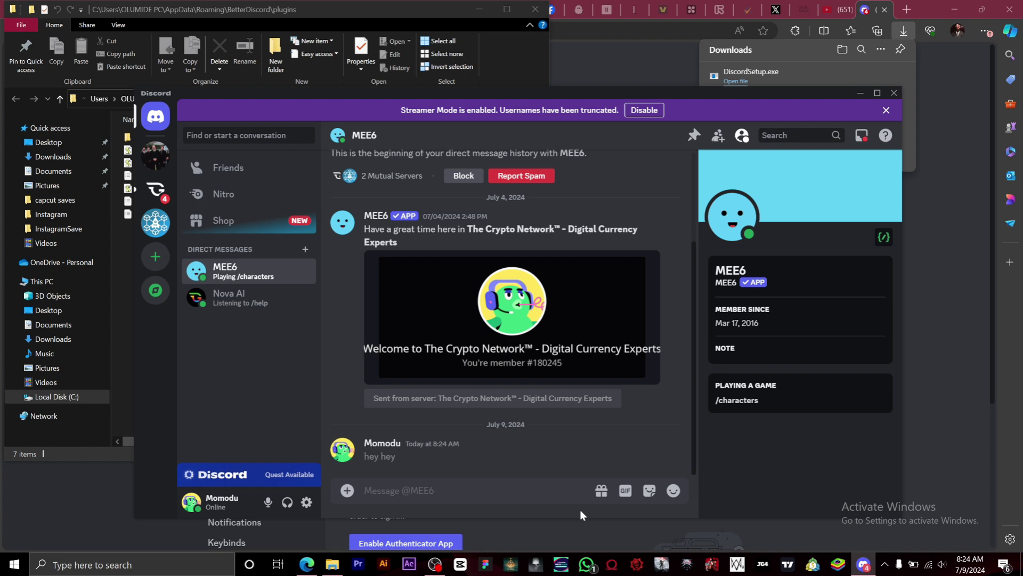
- Delete the 'hey hey' message so MessageLoggerV2 keeps it shown in red
click(671, 435)
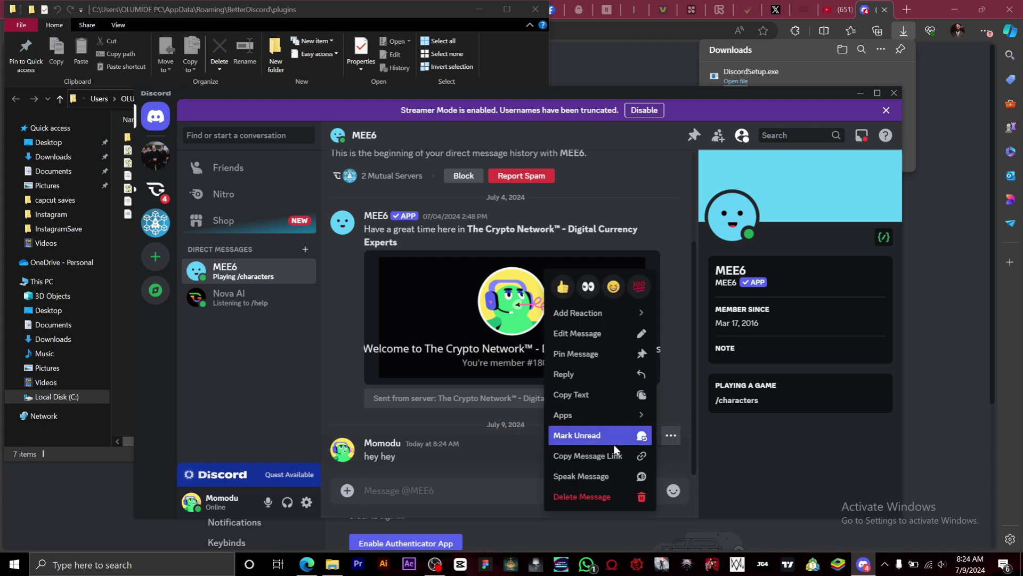
click(586, 496)
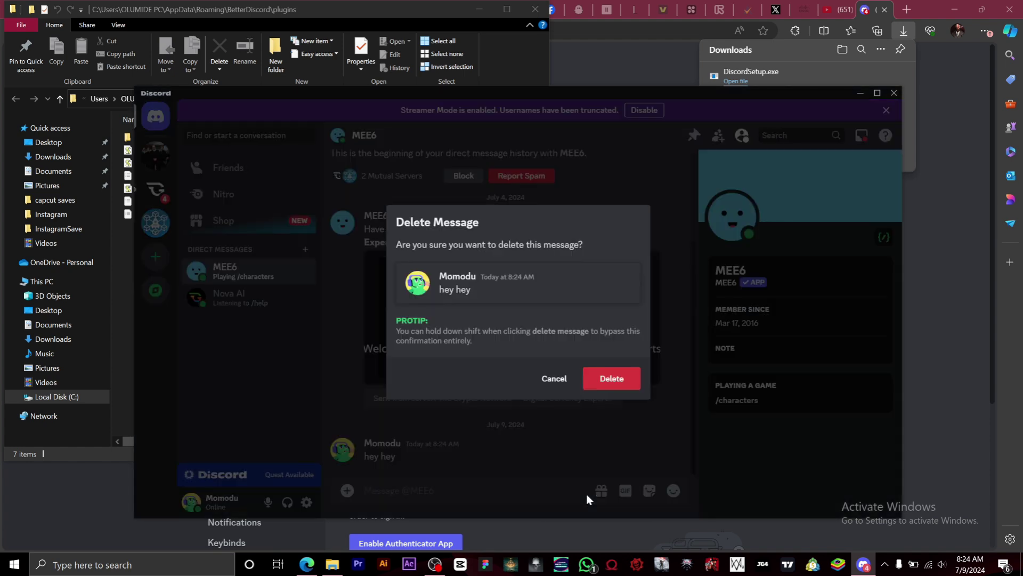
click(607, 385)
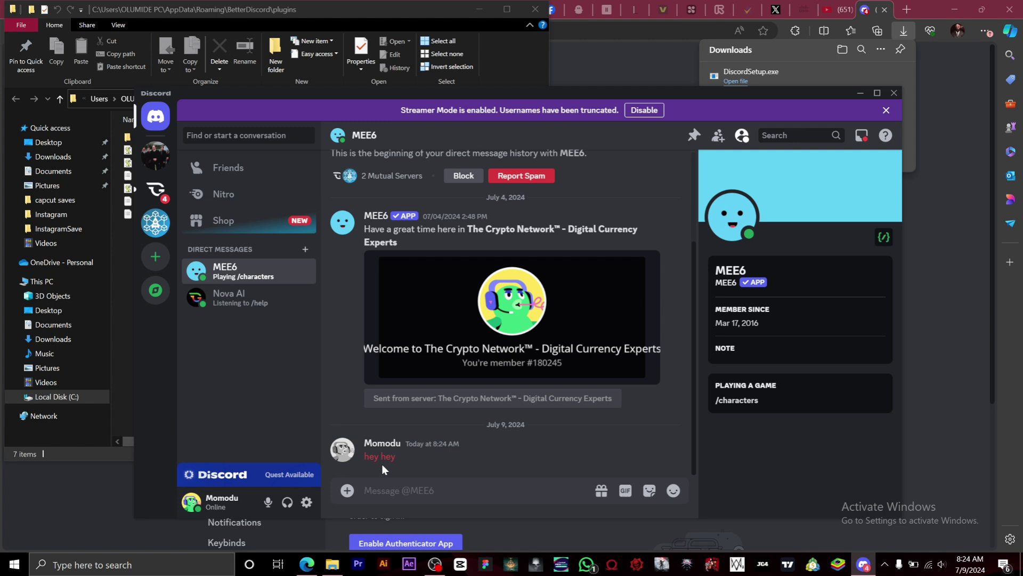